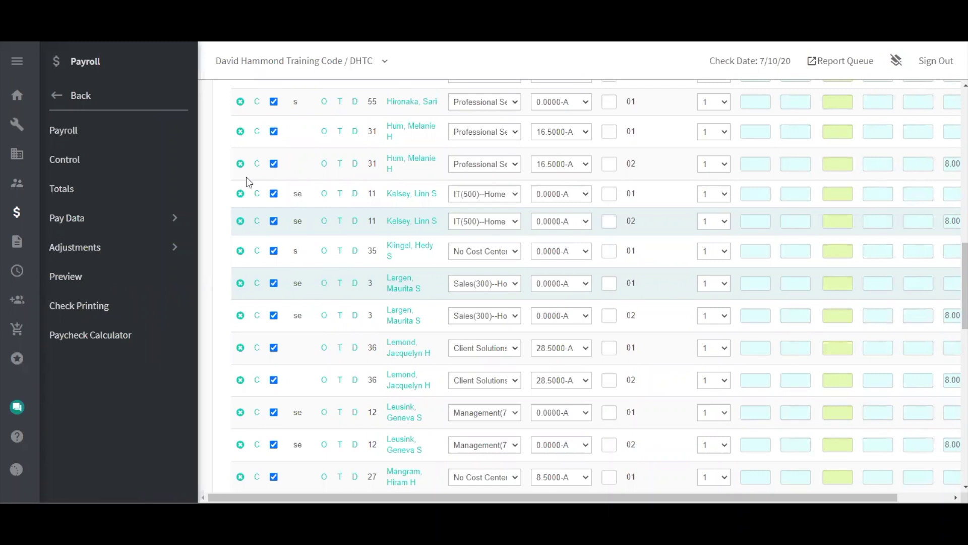
# - Delete the source 01 pay record of the salaried Sales(300) employee from the Pay Data Grid
pyautogui.click(101, 223)
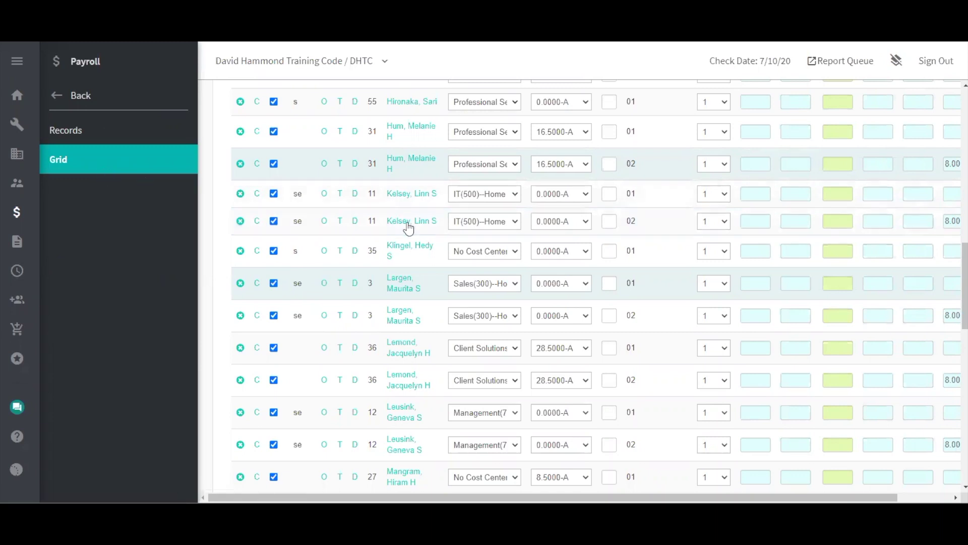
pyautogui.scroll(15, 451, 237)
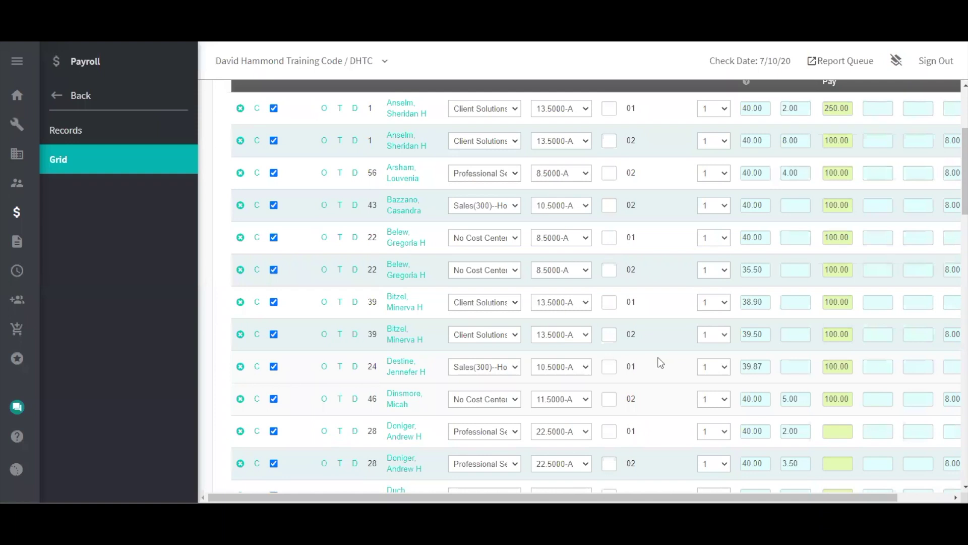
pyautogui.scroll(-1, 660, 360)
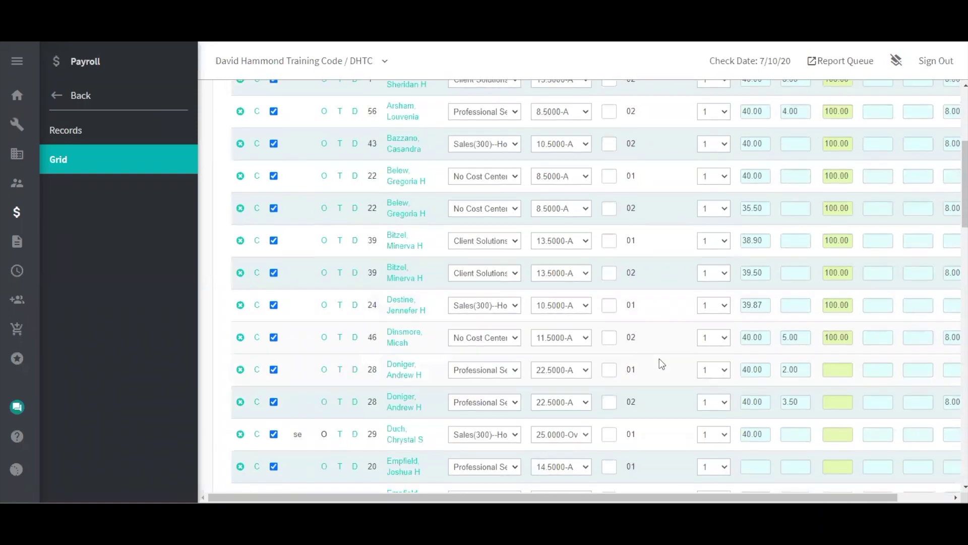
pyautogui.scroll(-3, 660, 360)
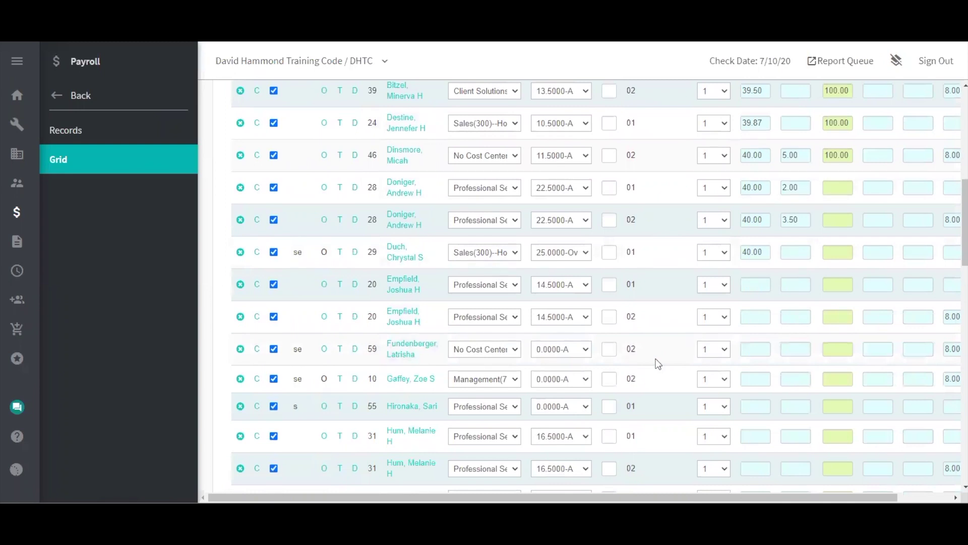
pyautogui.scroll(-4, 658, 364)
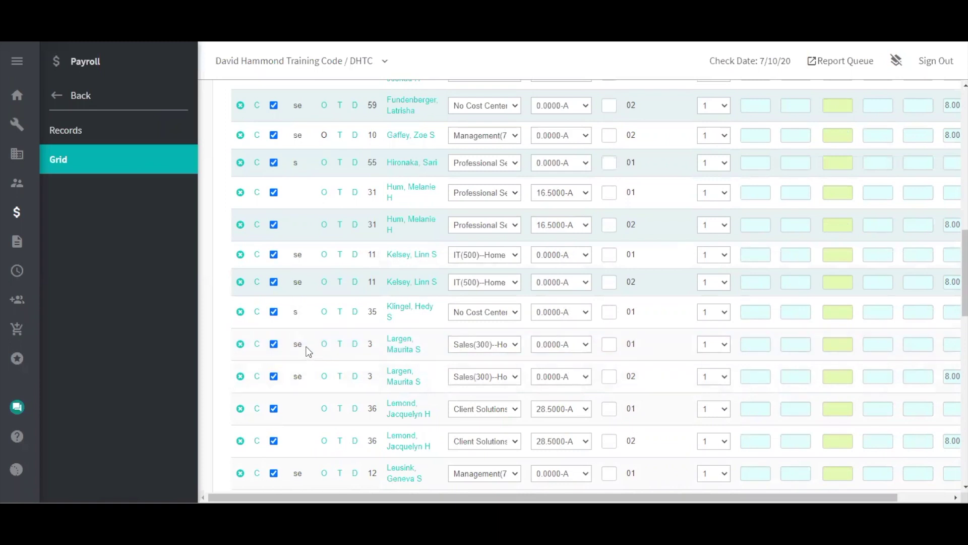
pyautogui.moveTo(296, 348); pyautogui.dragTo(293, 347)
pyautogui.click(240, 344)
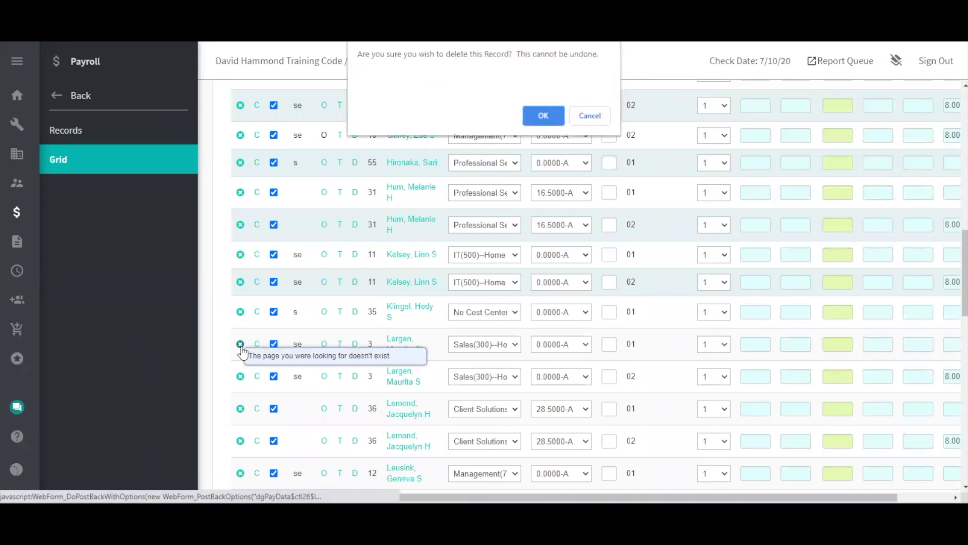
pyautogui.click(538, 120)
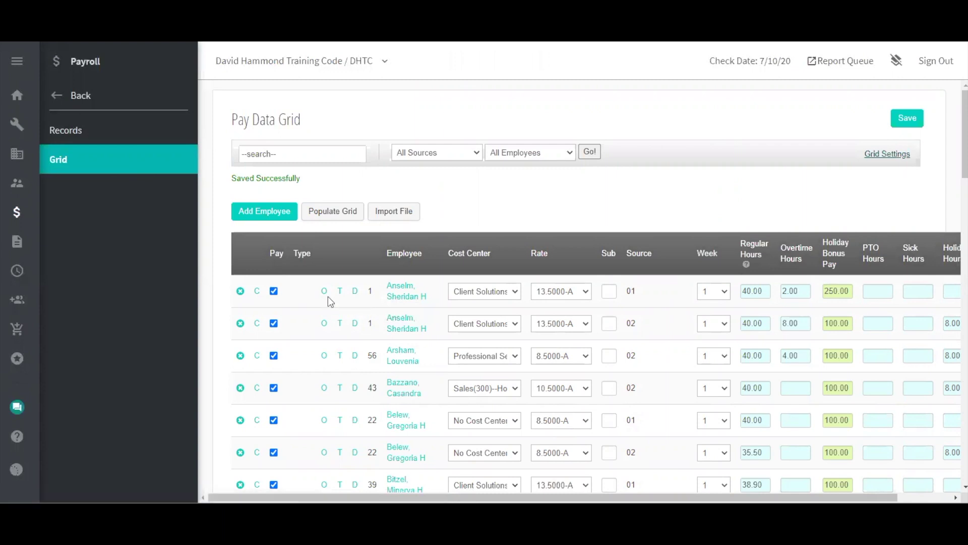
# - Save an override with Stop Salary set to Yes for the type s employee with source 01 and rate 0.0000-A
pyautogui.click(354, 292)
pyautogui.scroll(-1, 353, 294)
pyautogui.scroll(-15, 353, 294)
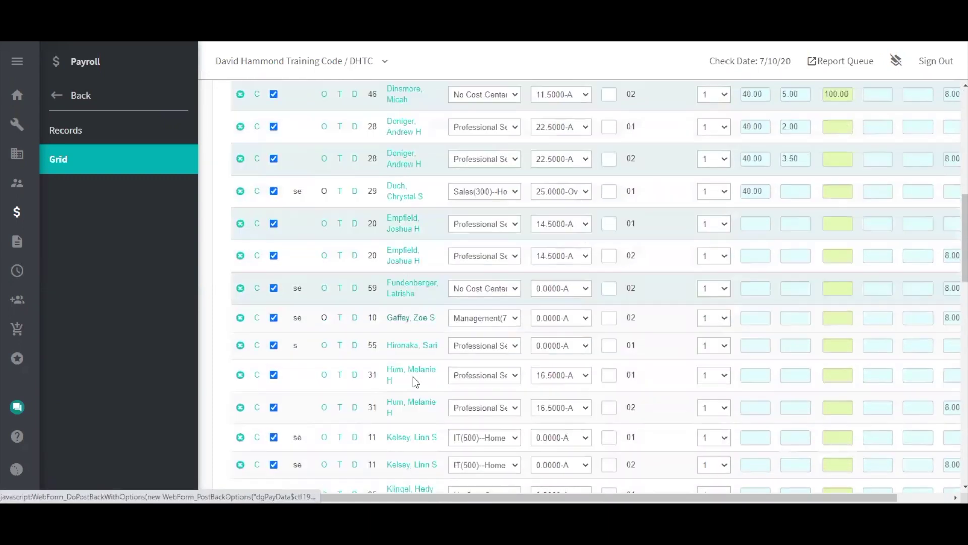
pyautogui.click(323, 348)
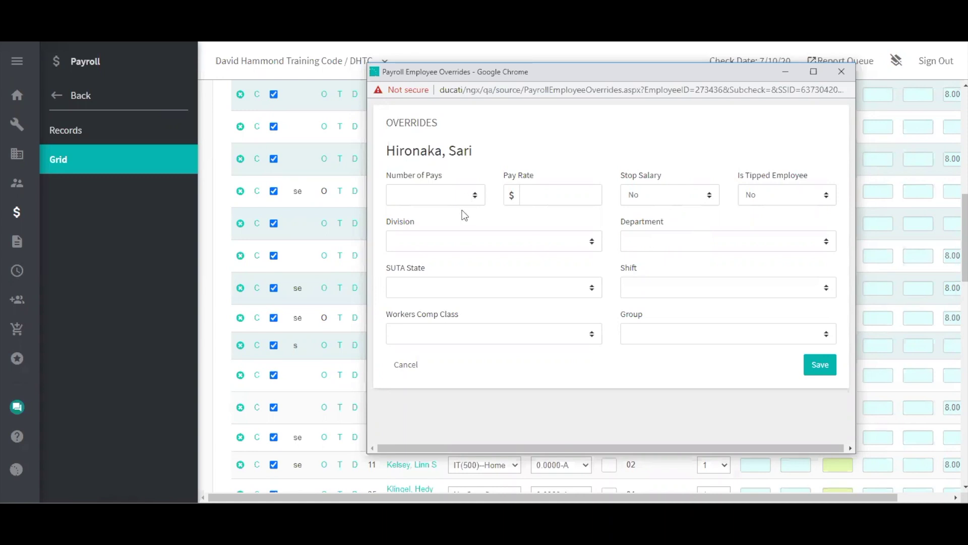
pyautogui.click(455, 193)
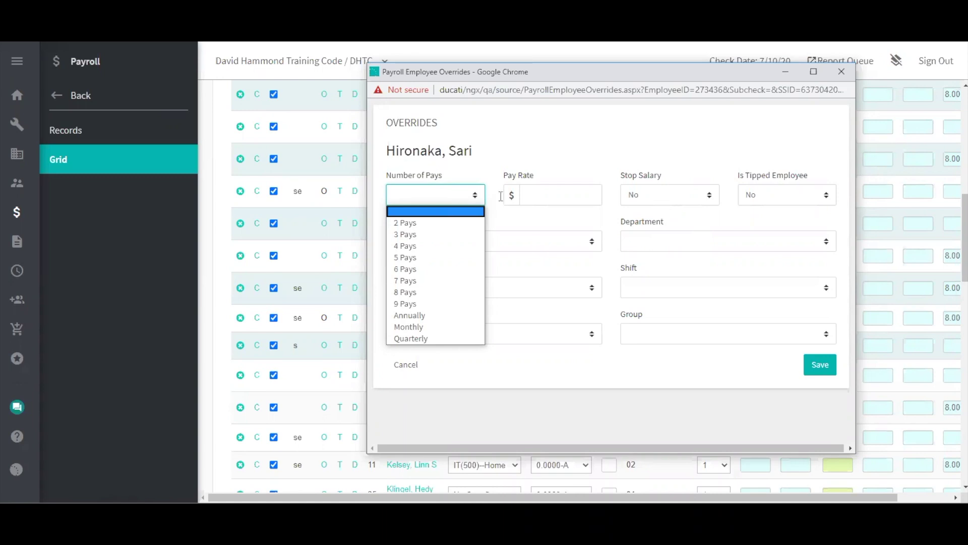
pyautogui.click(674, 195)
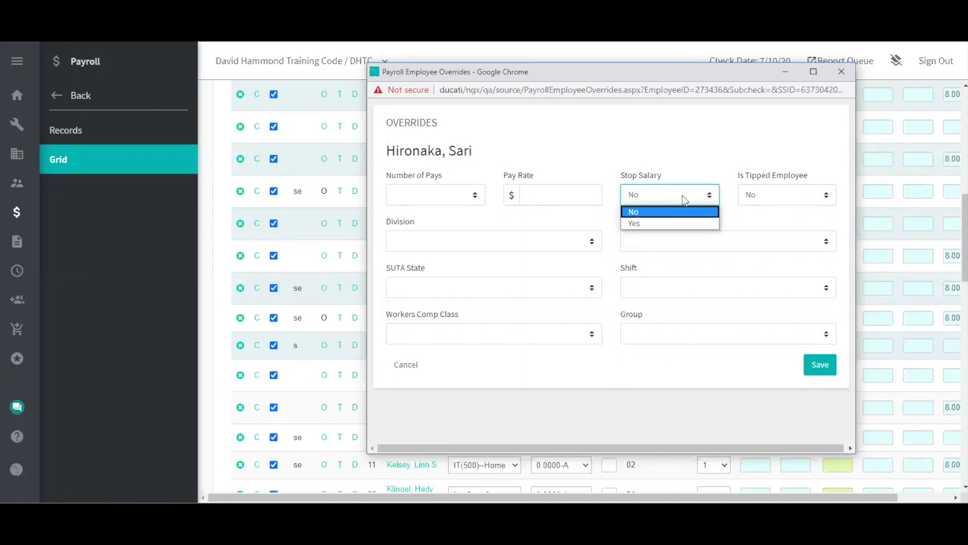
pyautogui.click(675, 225)
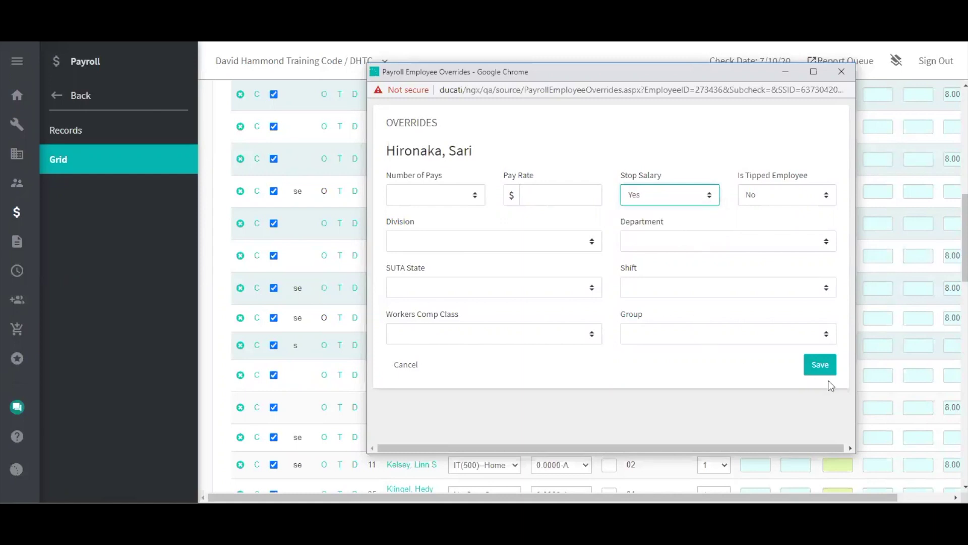
pyautogui.click(818, 364)
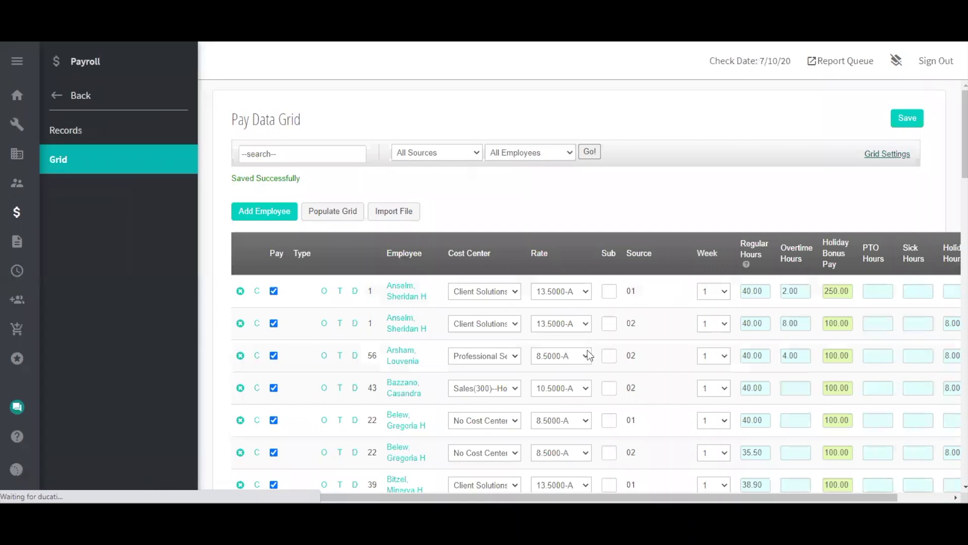
# - Enter 1500 in the final pay amount column of the type s employee whose salary is stopped
pyautogui.scroll(-5, 589, 352)
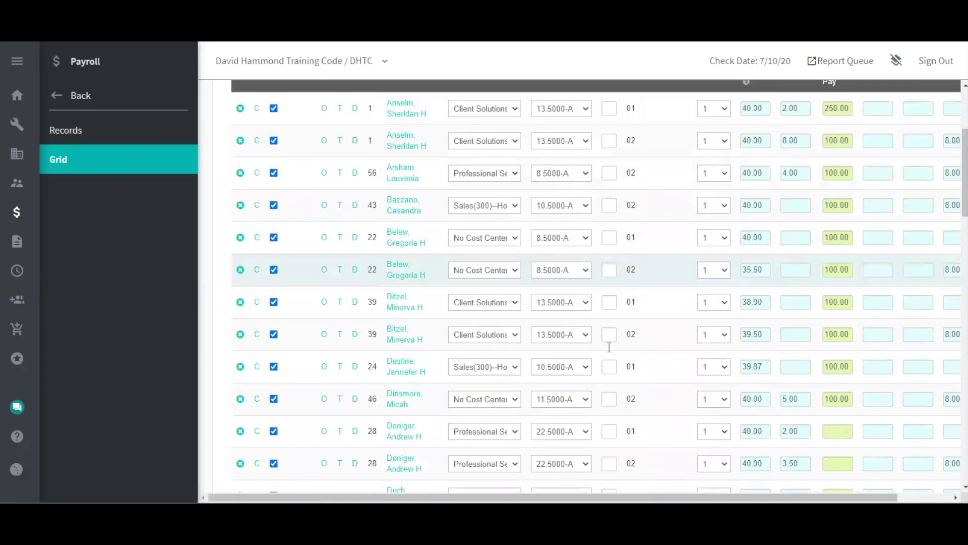
pyautogui.scroll(-5, 609, 347)
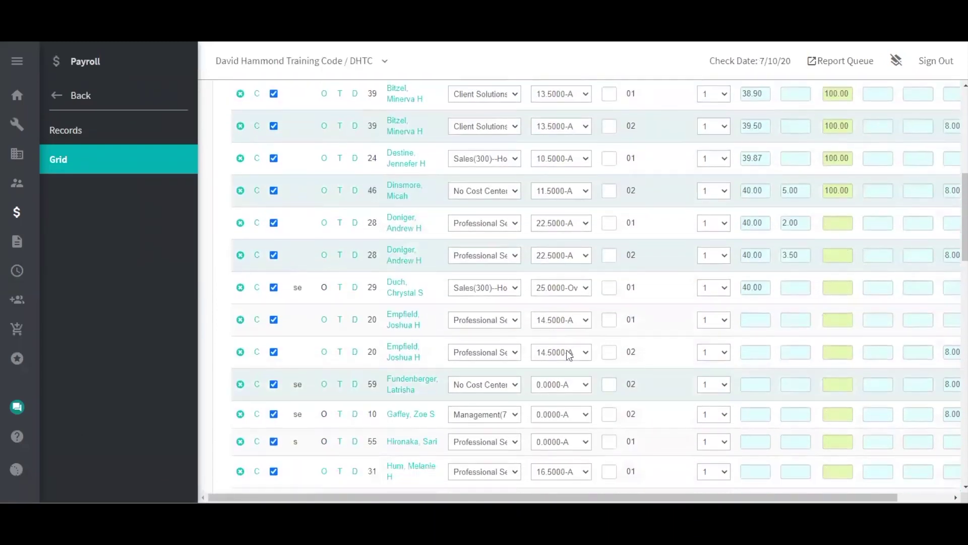
pyautogui.scroll(-1, 566, 350)
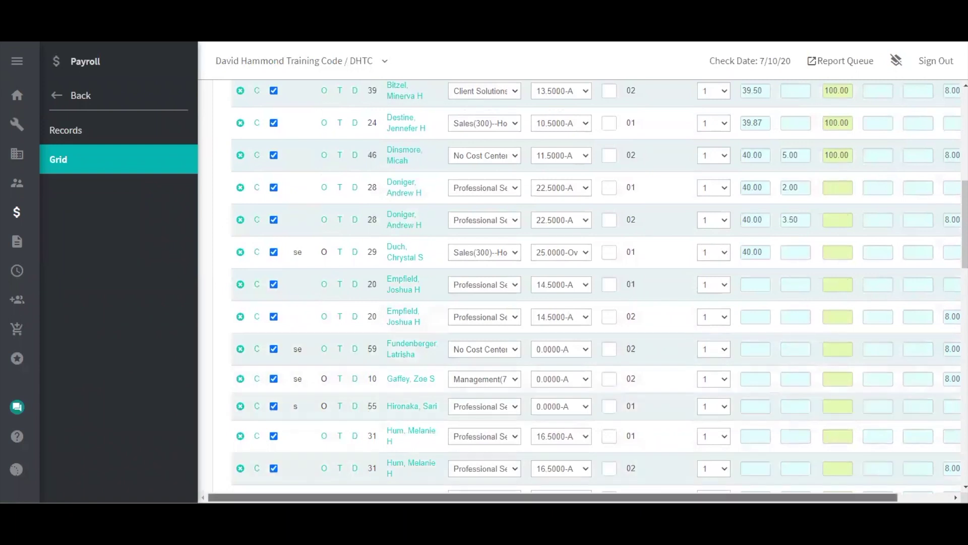
pyautogui.hscroll(3, 584, 292)
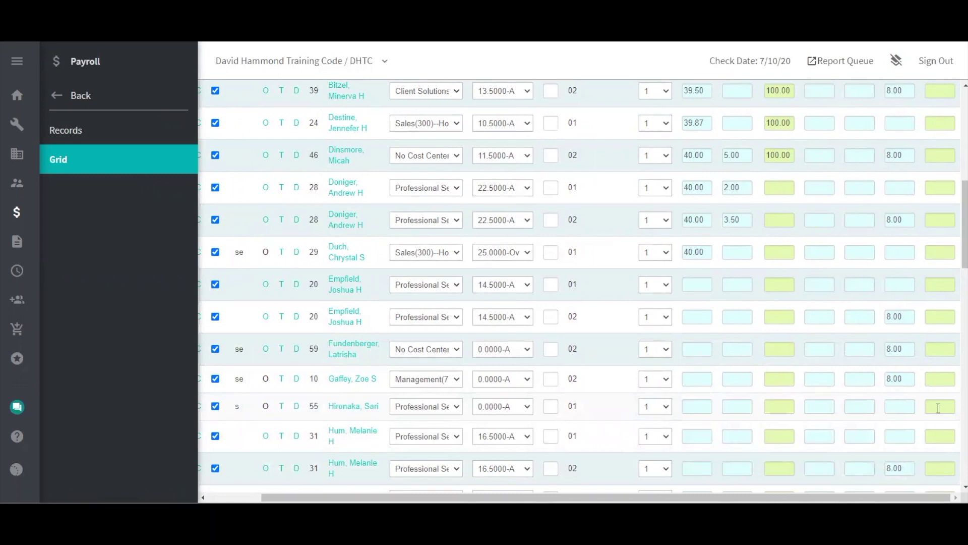
pyautogui.click(938, 407)
pyautogui.write('1500')
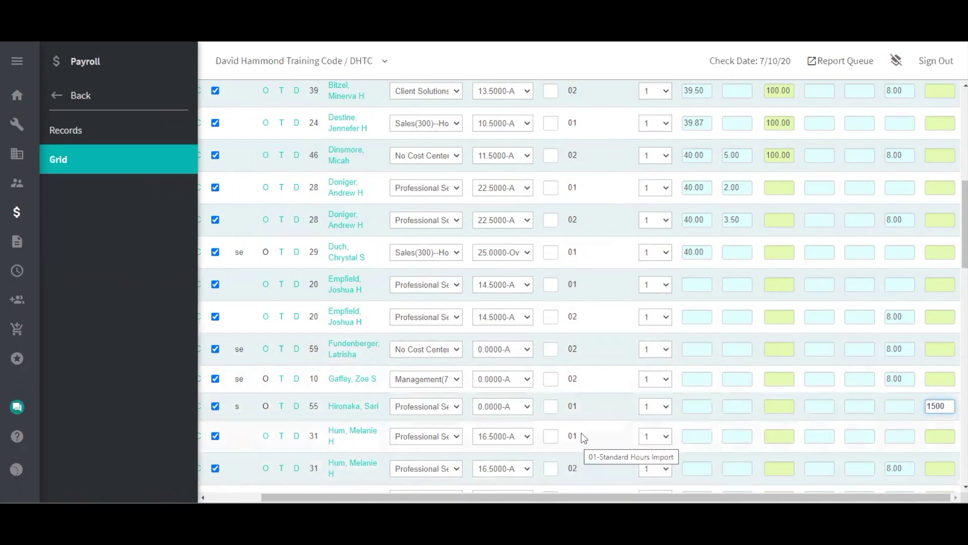
# - Choose rate 37.5000-B for the stopped-salary employee and enter 40 regular hours
pyautogui.click(513, 406)
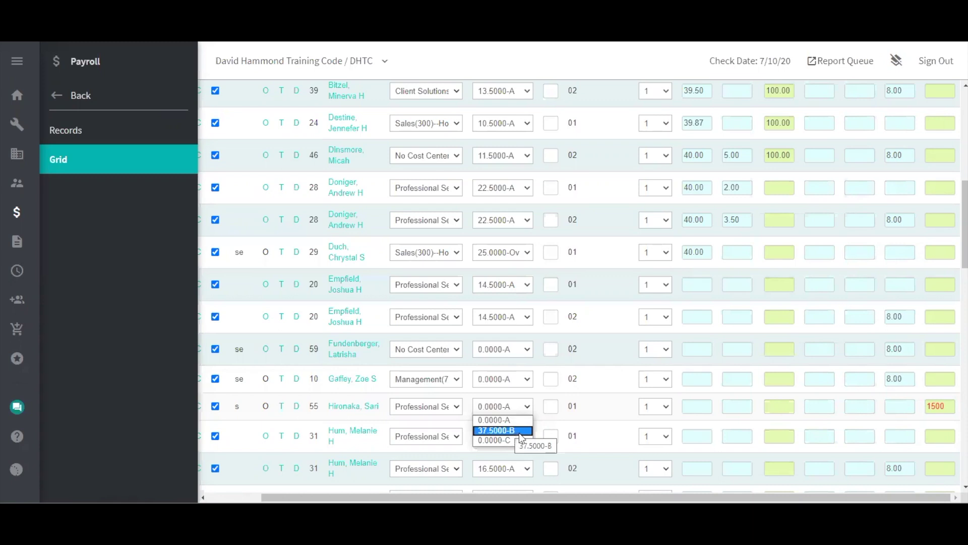
pyautogui.click(521, 432)
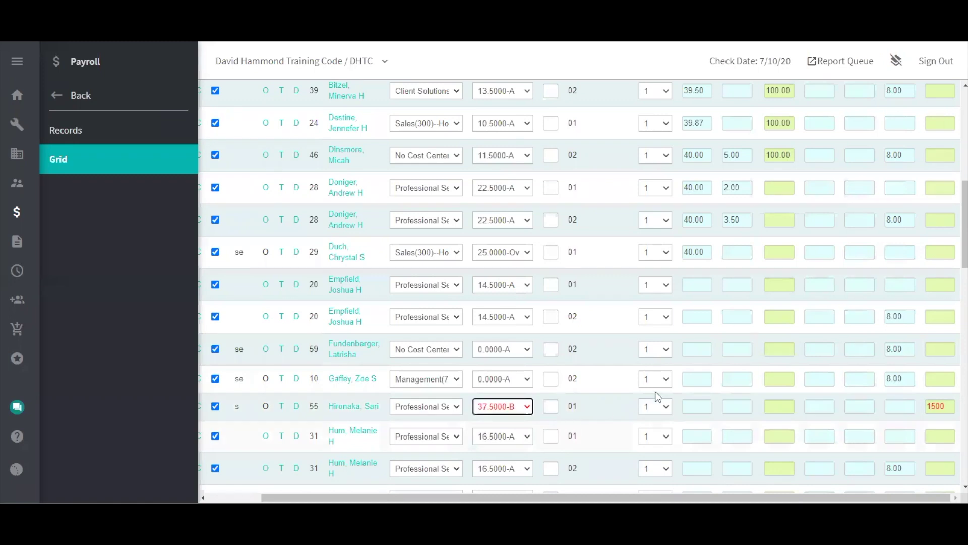
pyautogui.click(697, 406)
pyautogui.write('40')
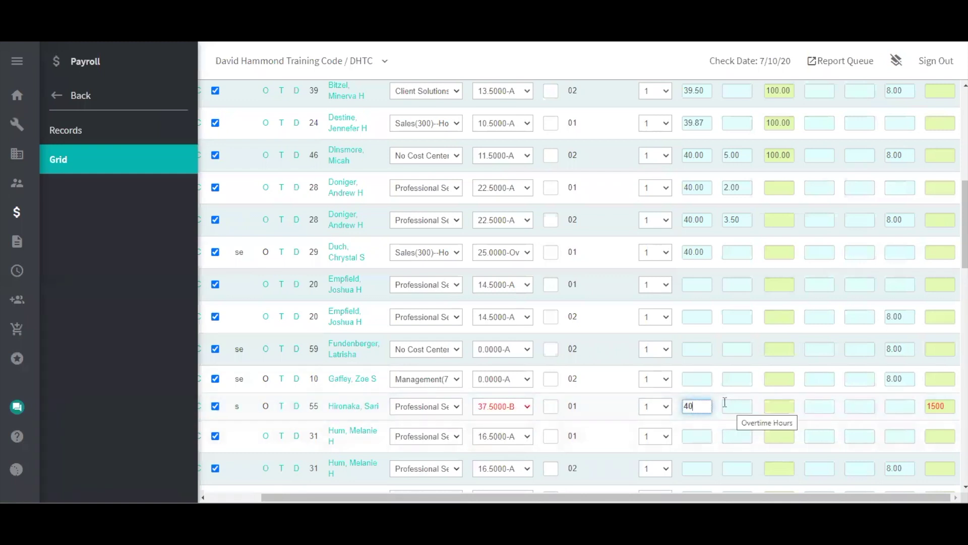
# - Switch that employee's rate back to 0.0000-A and save an override pay rate of $25
pyautogui.click(504, 406)
pyautogui.click(507, 420)
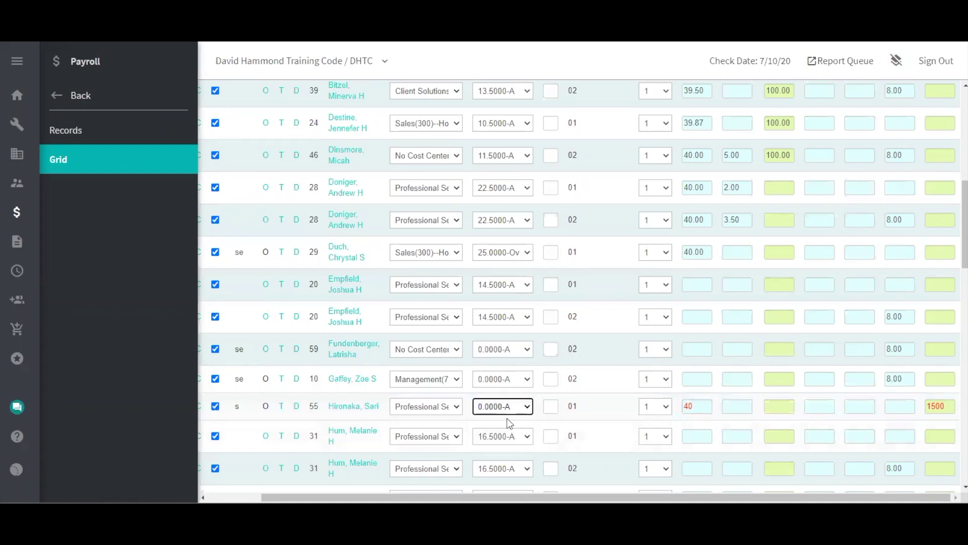
pyautogui.click(266, 407)
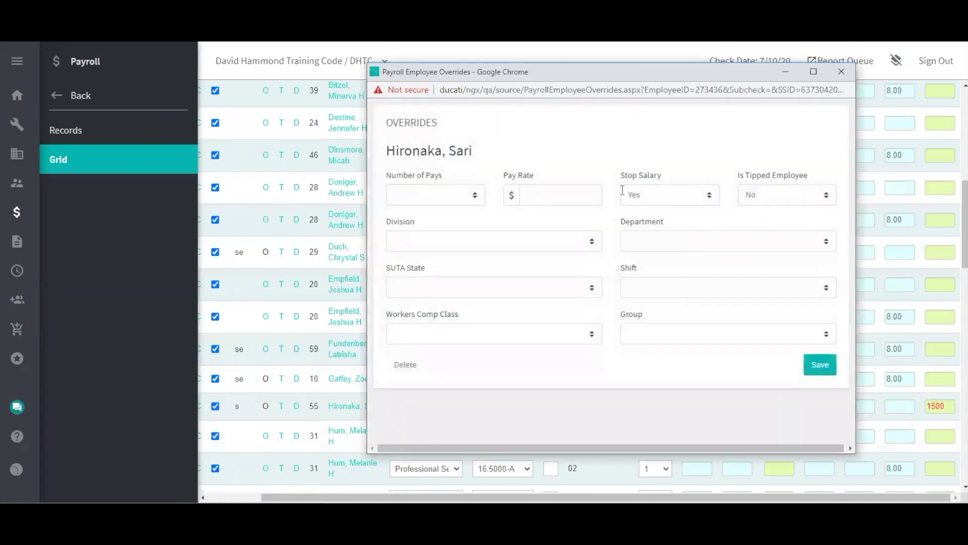
pyautogui.click(564, 193)
pyautogui.write('25')
pyautogui.click(827, 365)
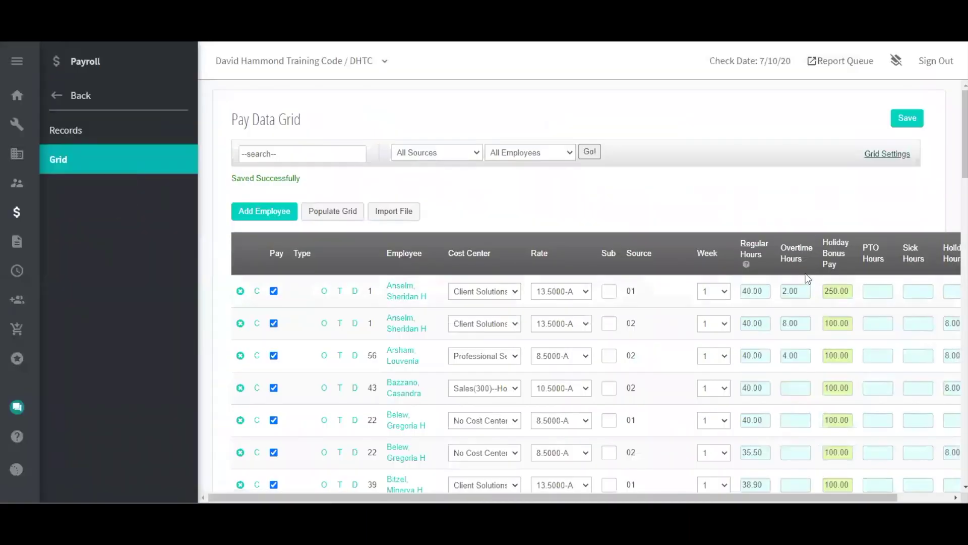
# - Open the one-time taxes of the source 02 record with rate 22.5000-A and review the federal withholding options
pyautogui.scroll(-2, 609, 389)
pyautogui.scroll(-2, 610, 391)
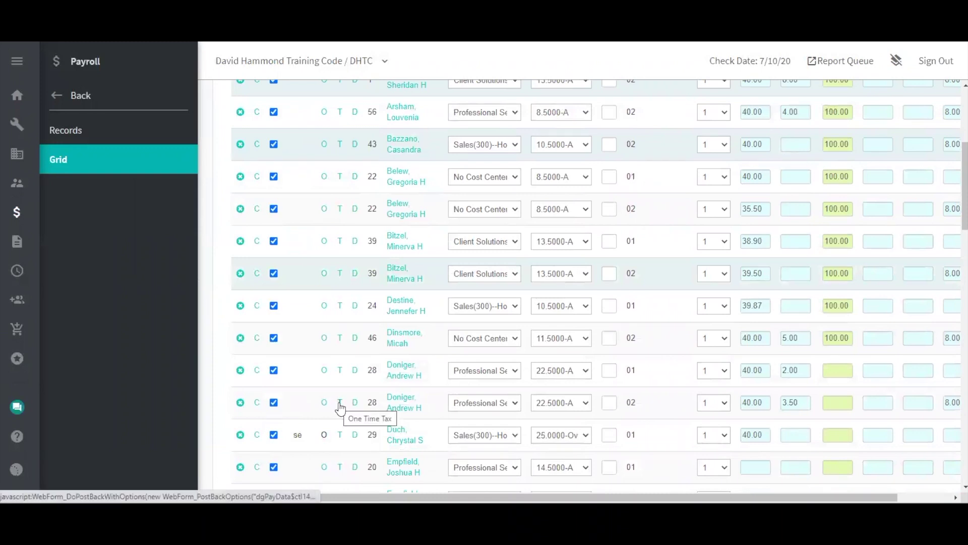
pyautogui.click(340, 404)
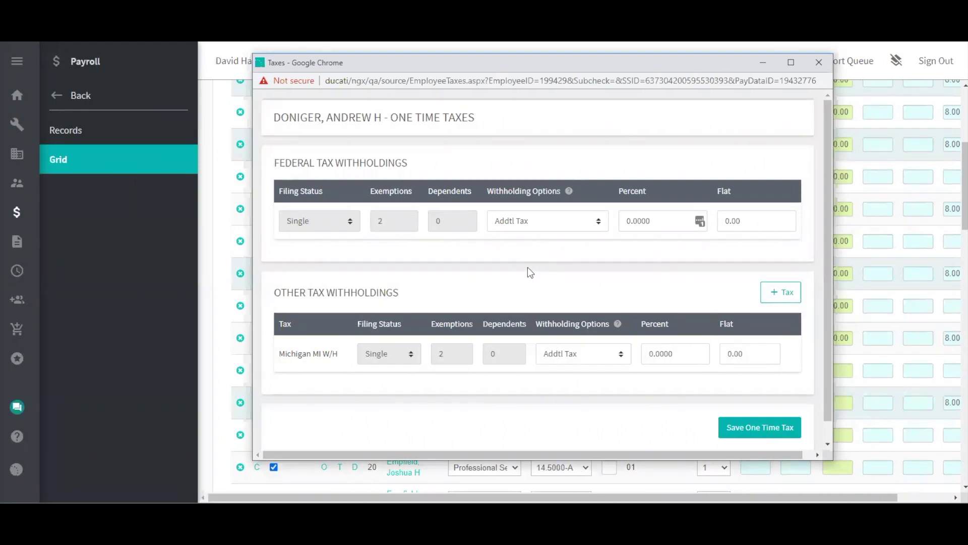
pyautogui.click(545, 226)
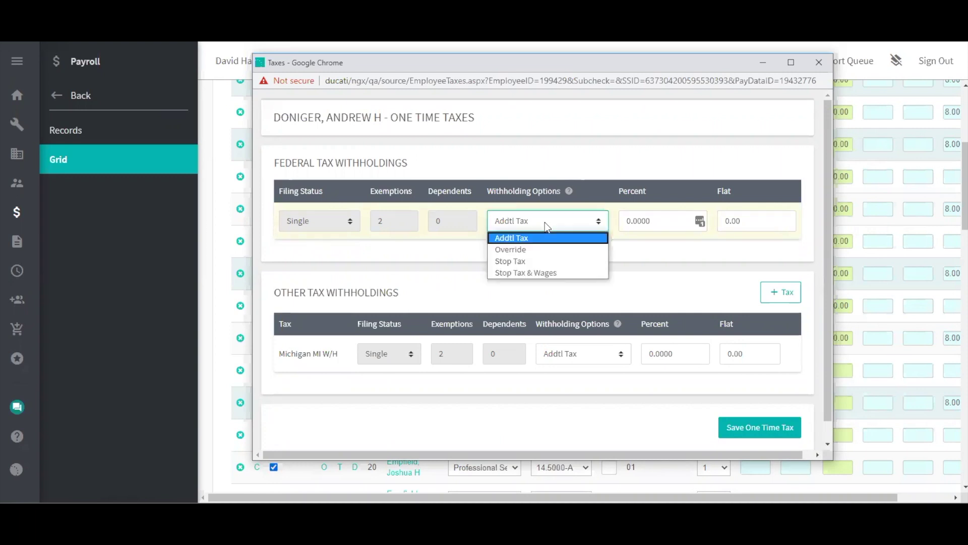
pyautogui.click(545, 222)
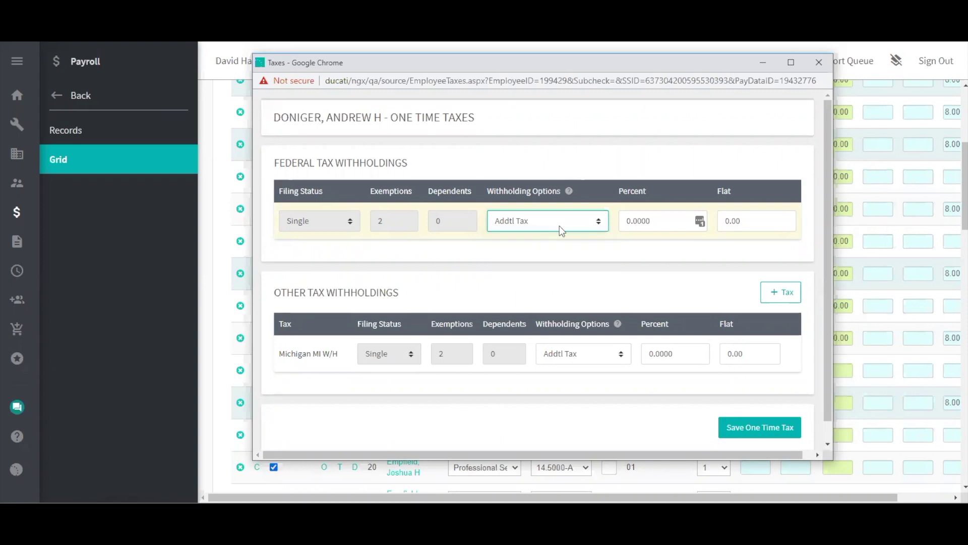
pyautogui.click(755, 225)
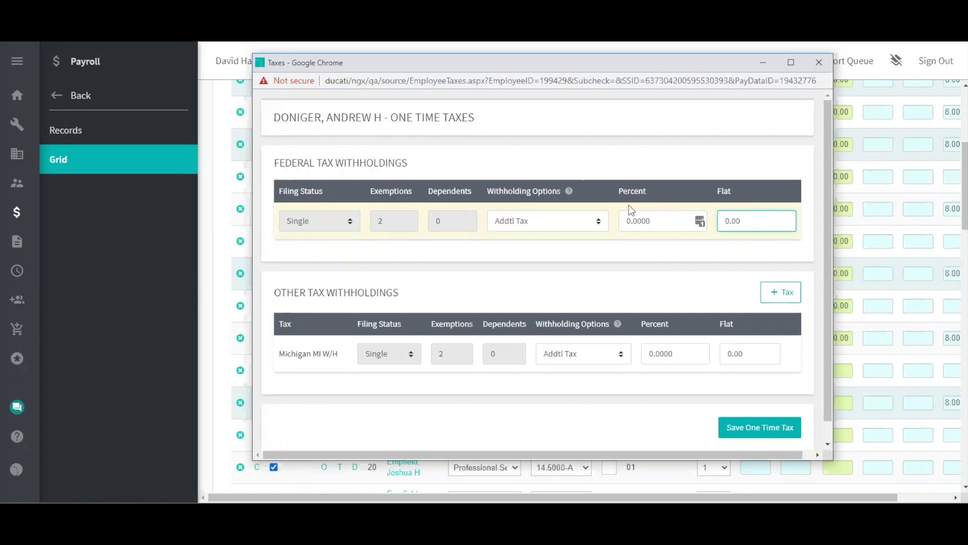
# - Set the one-time federal withholding to Override at 22 percent and save the one-time tax
pyautogui.click(571, 221)
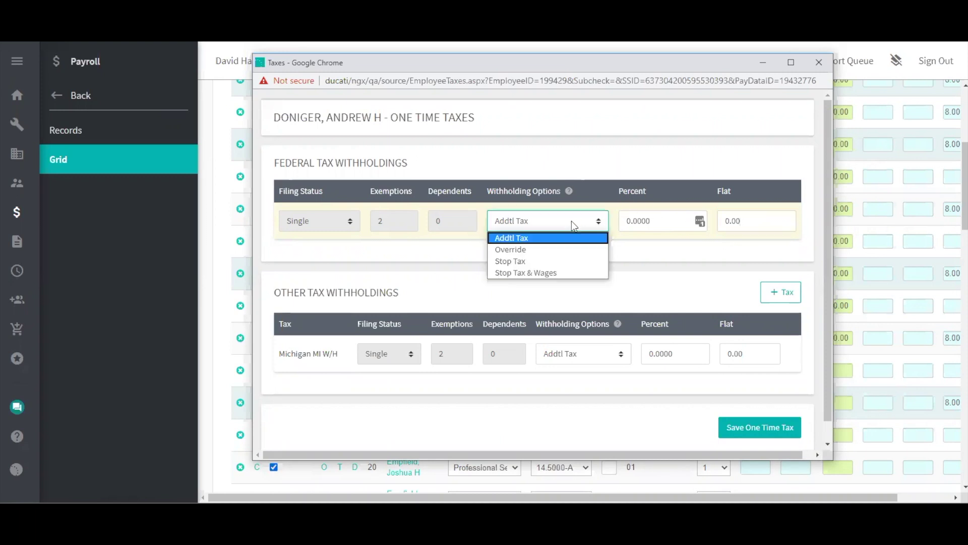
pyautogui.click(571, 250)
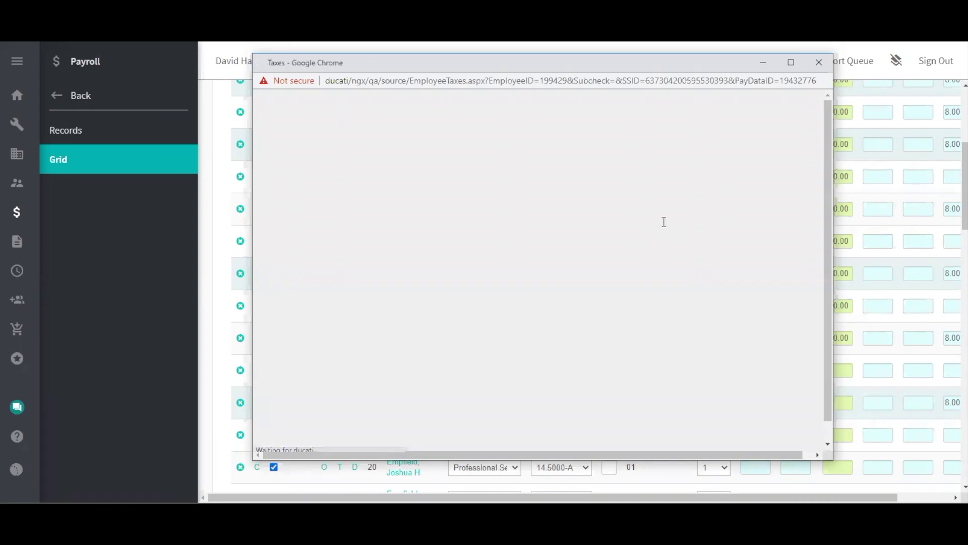
pyautogui.moveTo(655, 221); pyautogui.dragTo(620, 222)
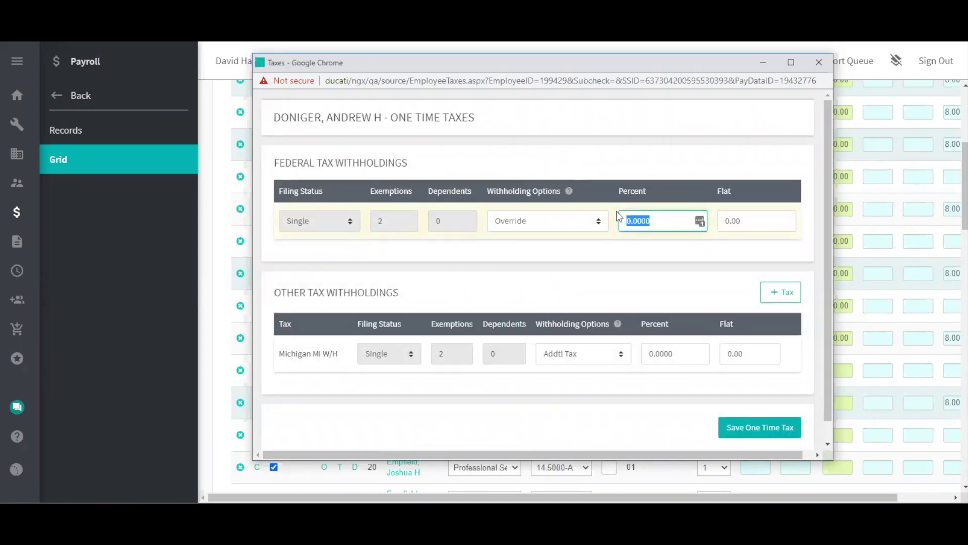
pyautogui.write('22')
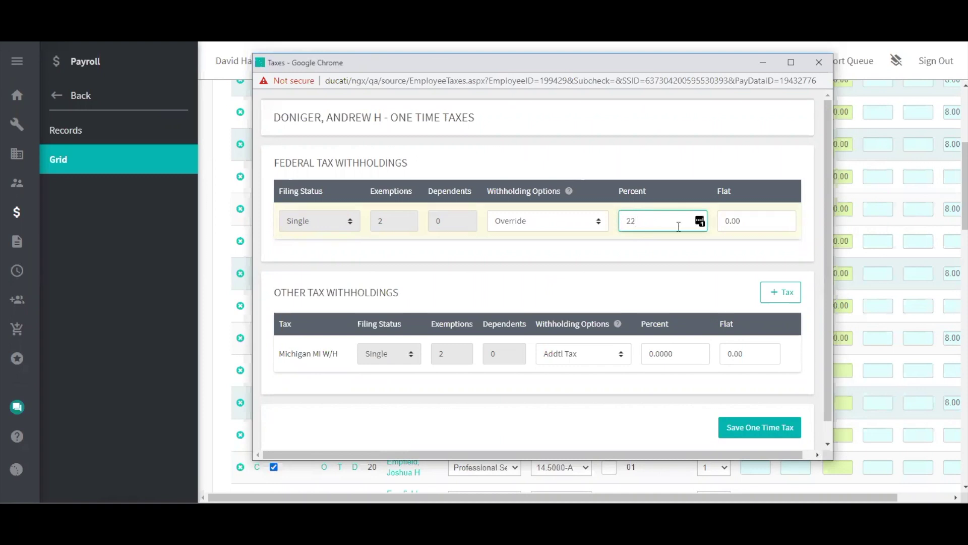
pyautogui.click(750, 431)
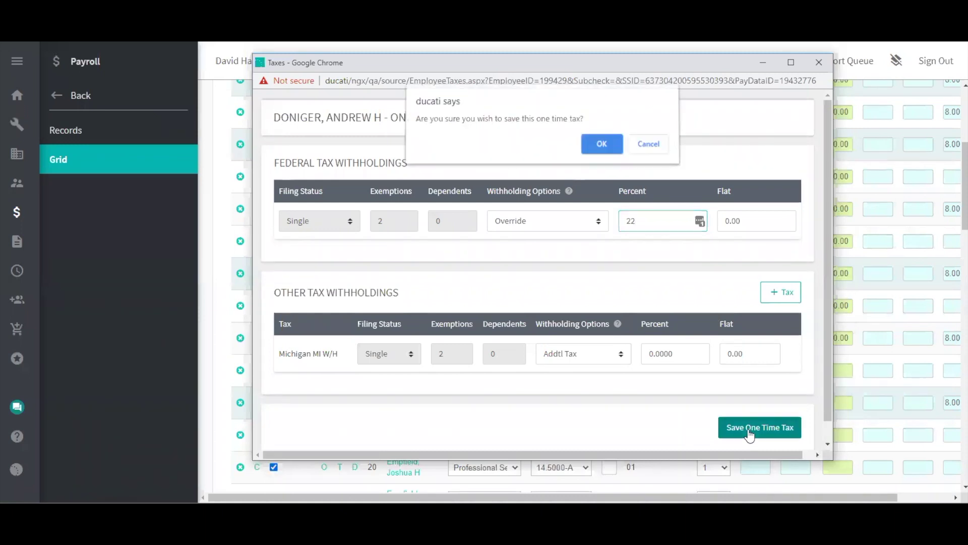
pyautogui.click(588, 145)
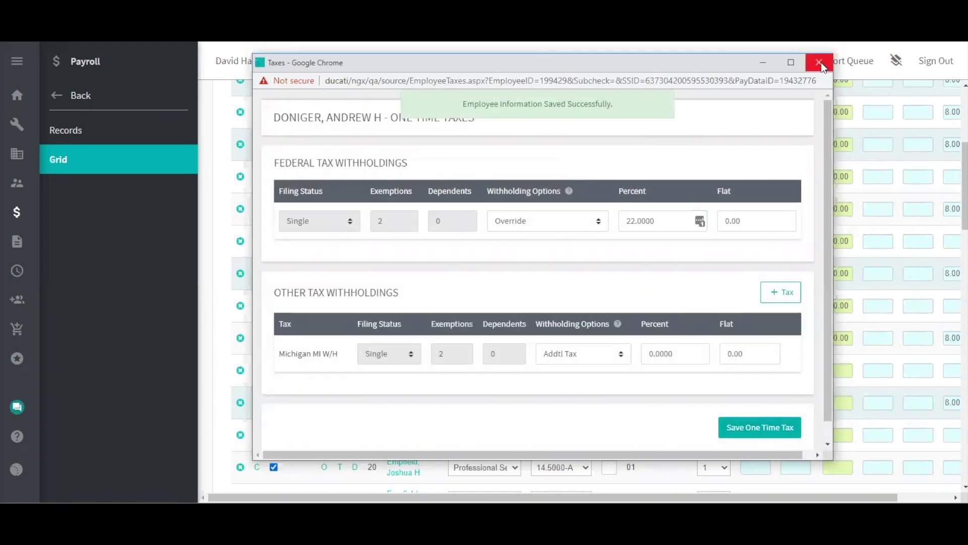
# - Close the one-time taxes and open the one-time deductions of the first source 01 record with rate 13.5000-A
pyautogui.click(819, 63)
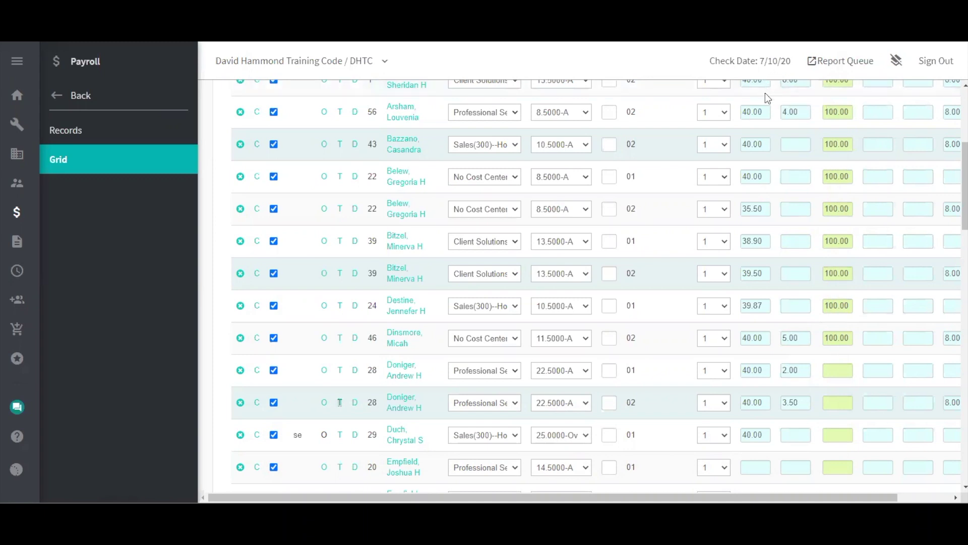
pyautogui.scroll(5, 645, 139)
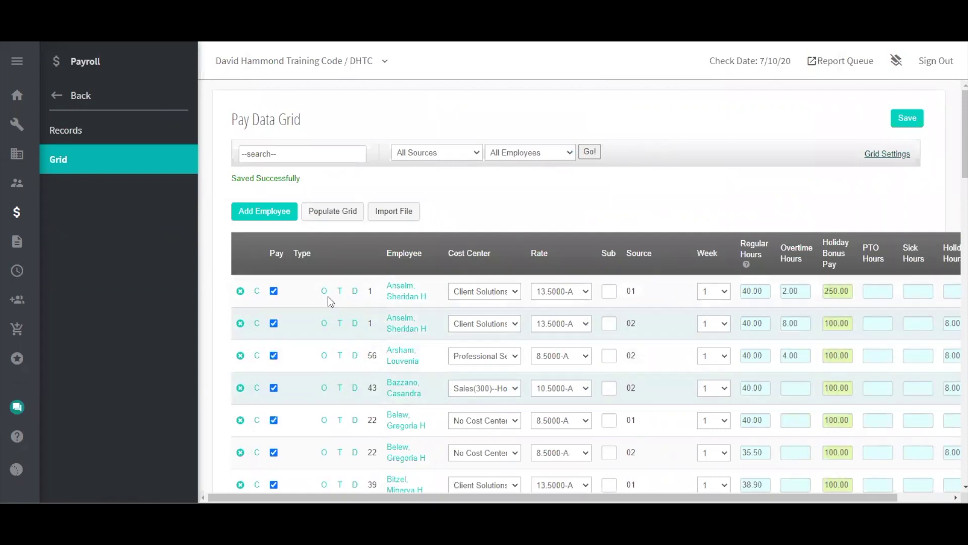
pyautogui.click(355, 292)
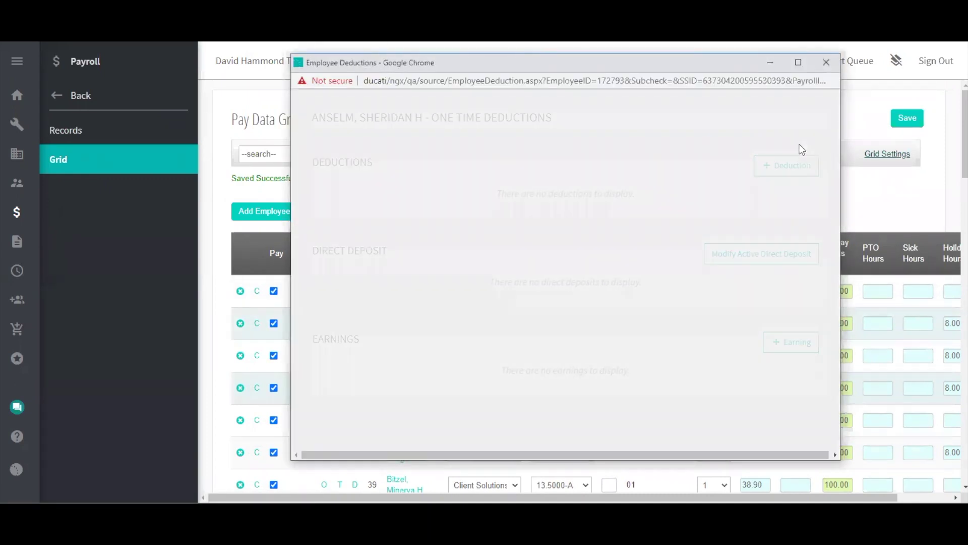
# - Add a one-time deduction for this employee and choose Health Ins - 06 as the deduction
pyautogui.click(799, 165)
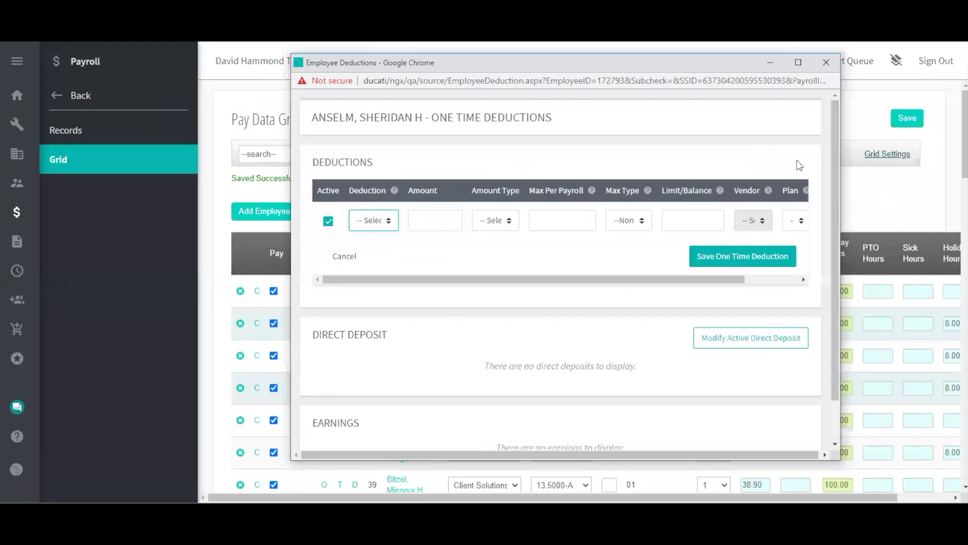
pyautogui.click(373, 221)
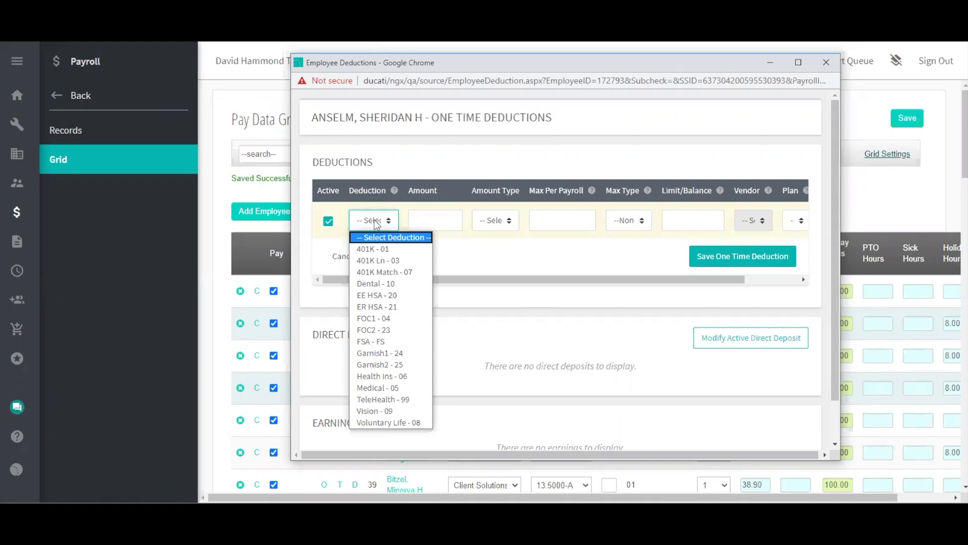
pyautogui.click(399, 376)
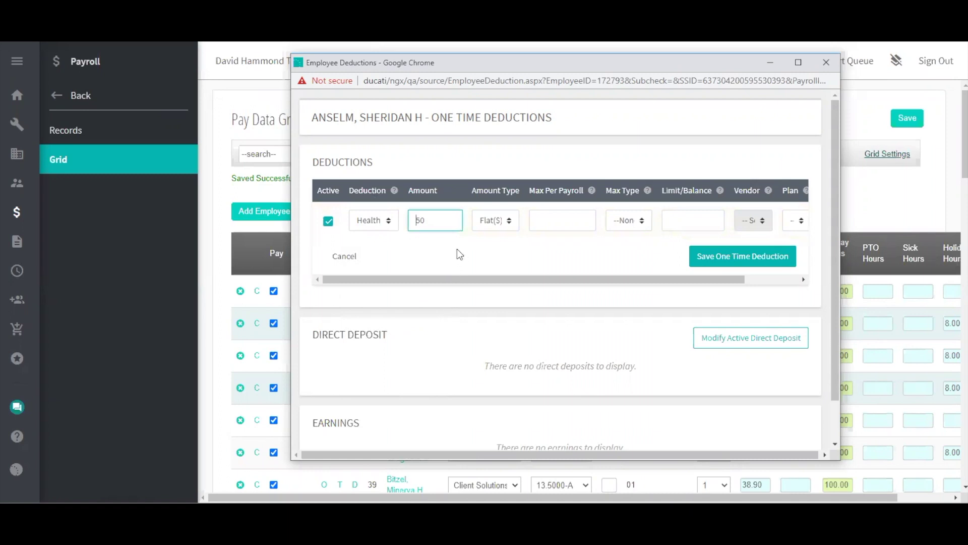